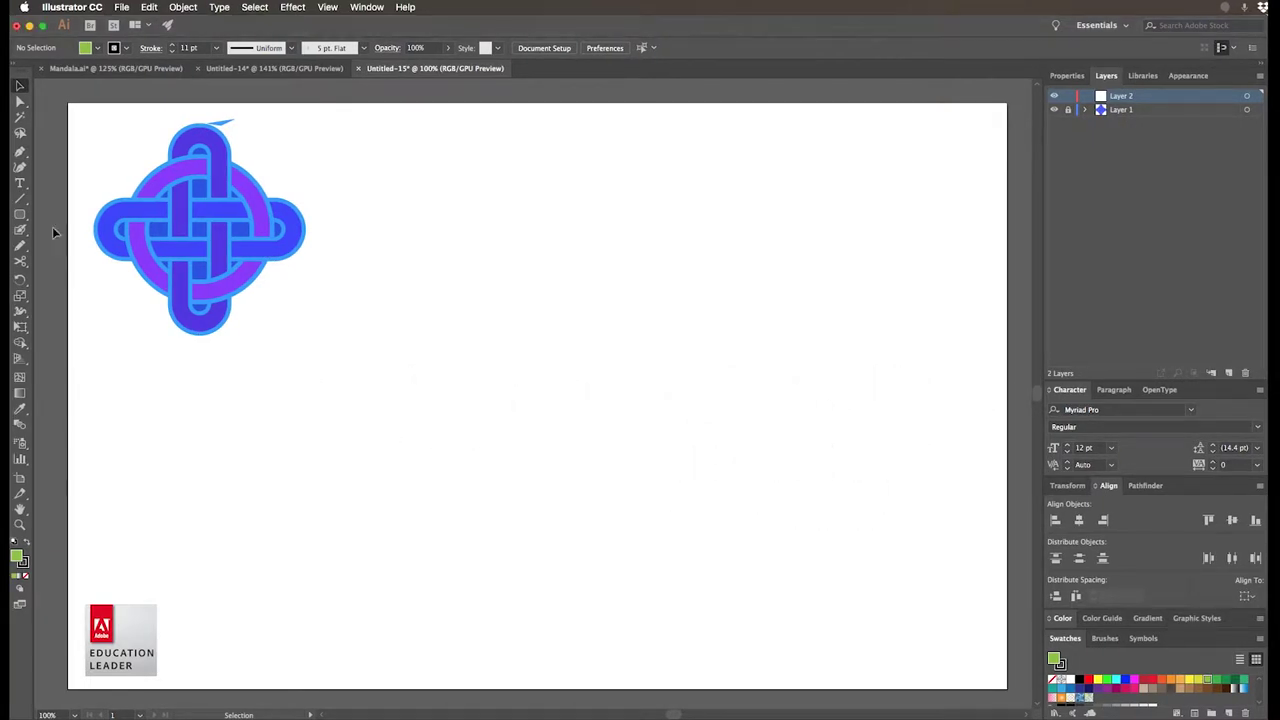
# - Draw a 246 px circle at the artboard centre with a black outline and no fill
pyautogui.moveTo(19, 214); pyautogui.dragTo(66, 255)
pyautogui.moveTo(640, 397)
pyautogui.mouseDown()
pyautogui.moveTo(560, 304)
pyautogui.moveTo(576, 322)
pyautogui.moveTo(564, 316)
pyautogui.mouseUp()
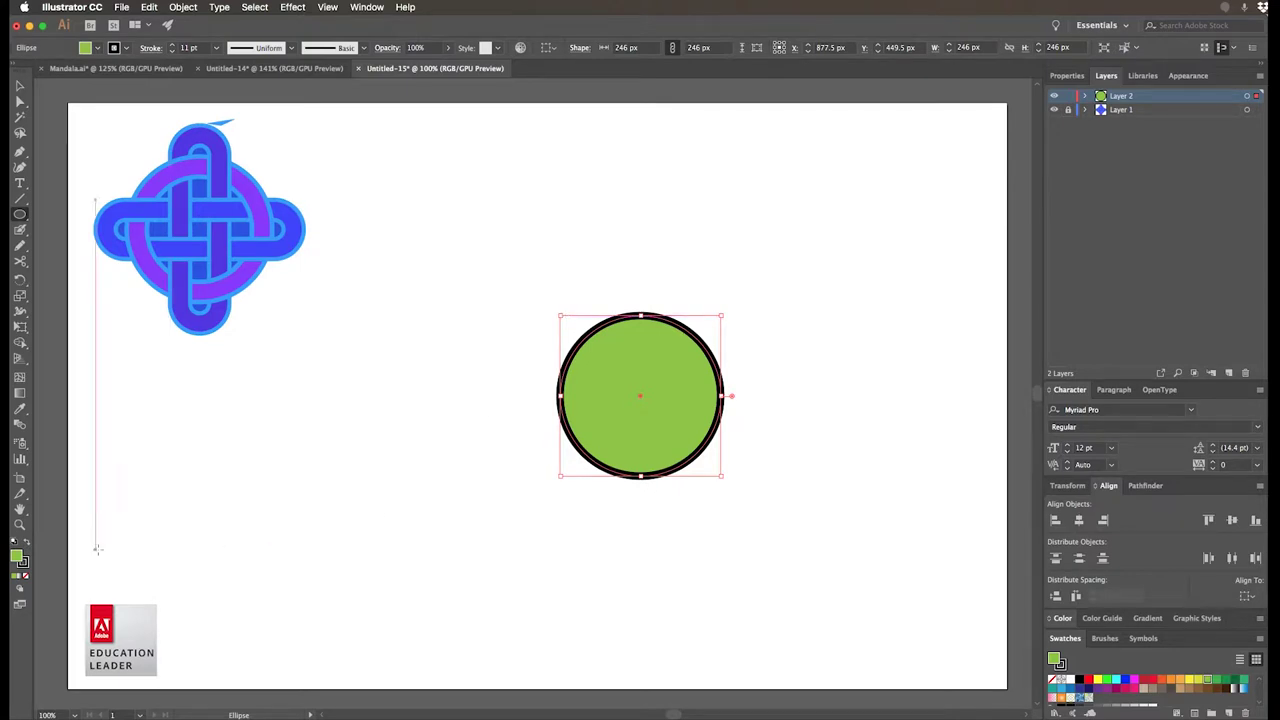
pyautogui.click(27, 578)
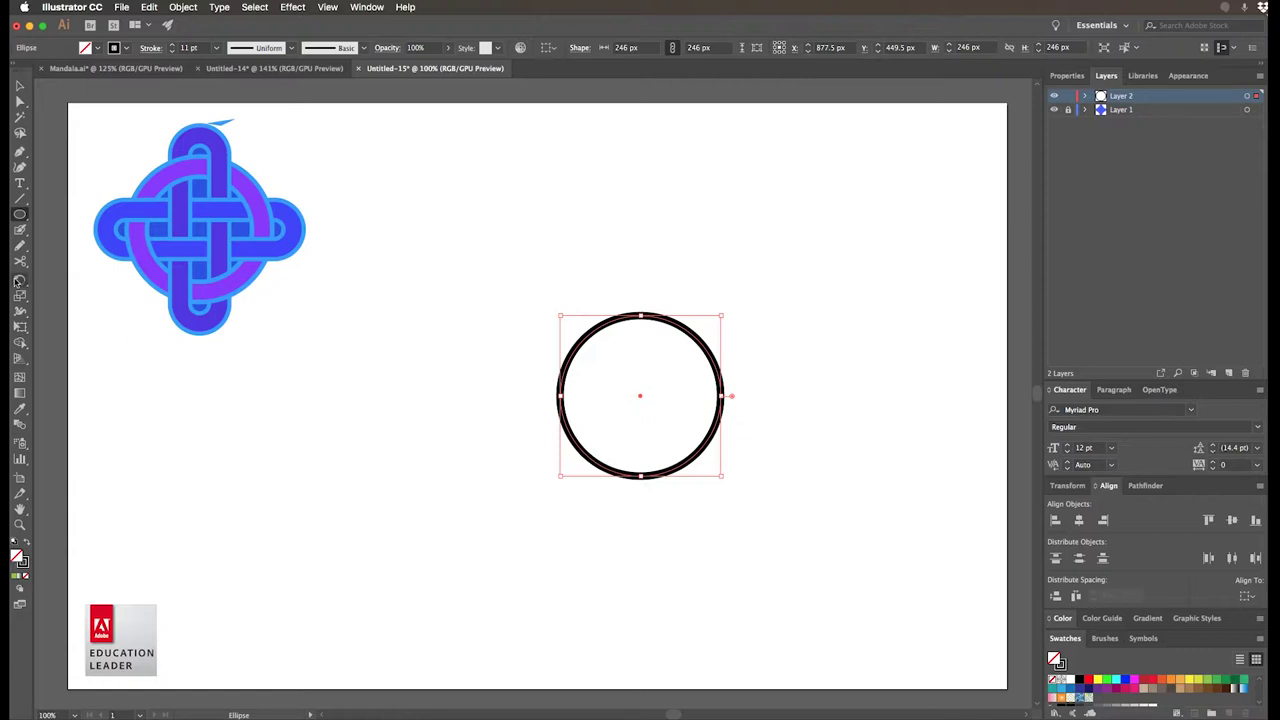
pyautogui.click(20, 215)
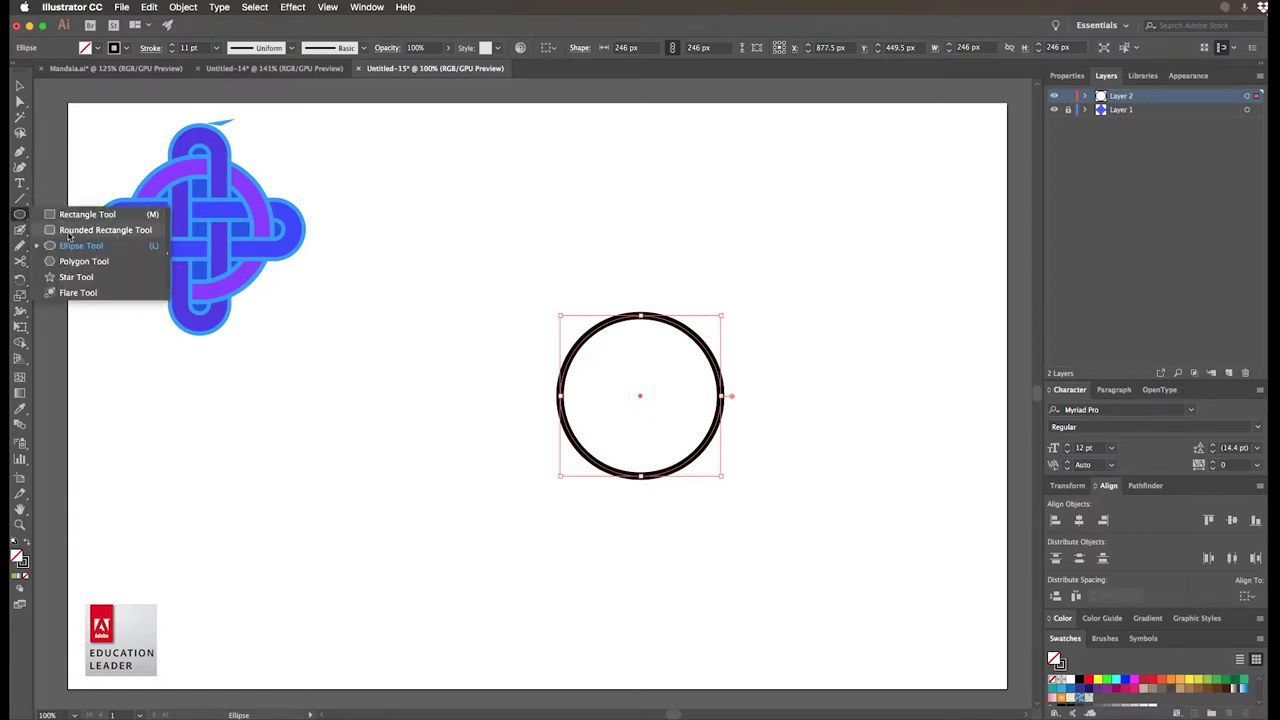
# - Draw a 412 × 88 px rounded rectangle with 44 px corners centred across the circle
pyautogui.click(100, 230)
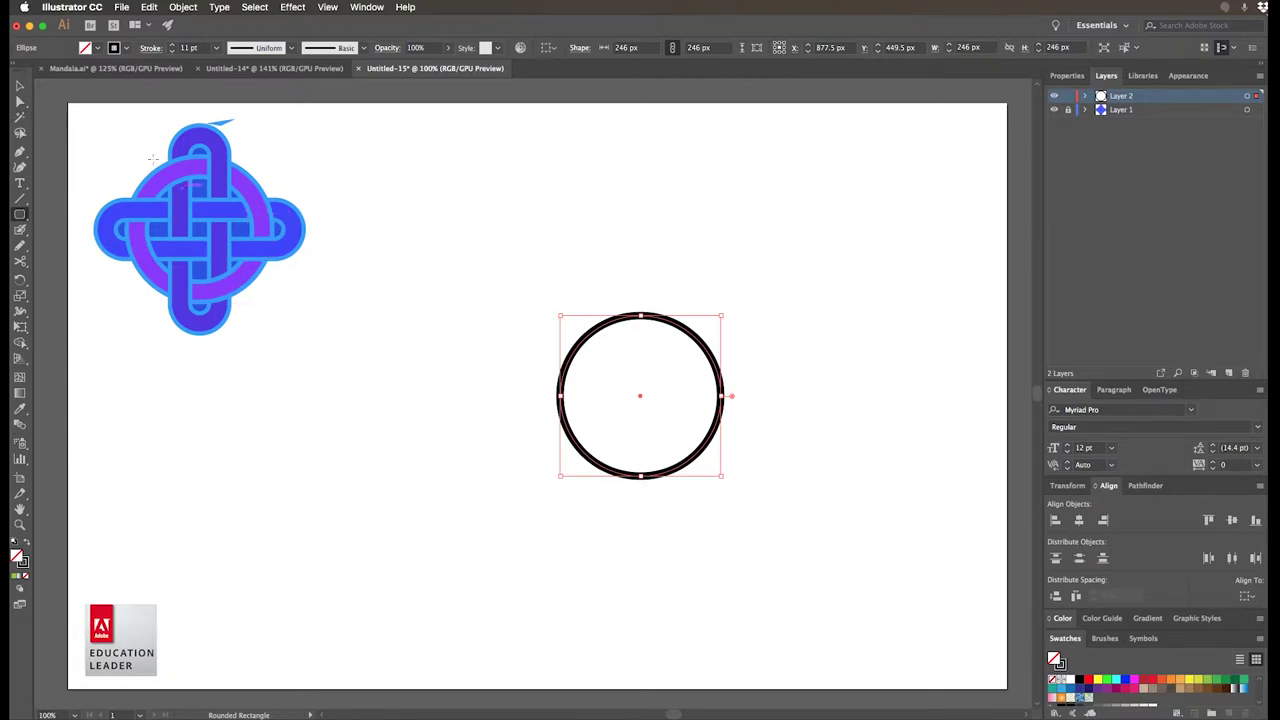
pyautogui.click(19, 86)
pyautogui.click(468, 393)
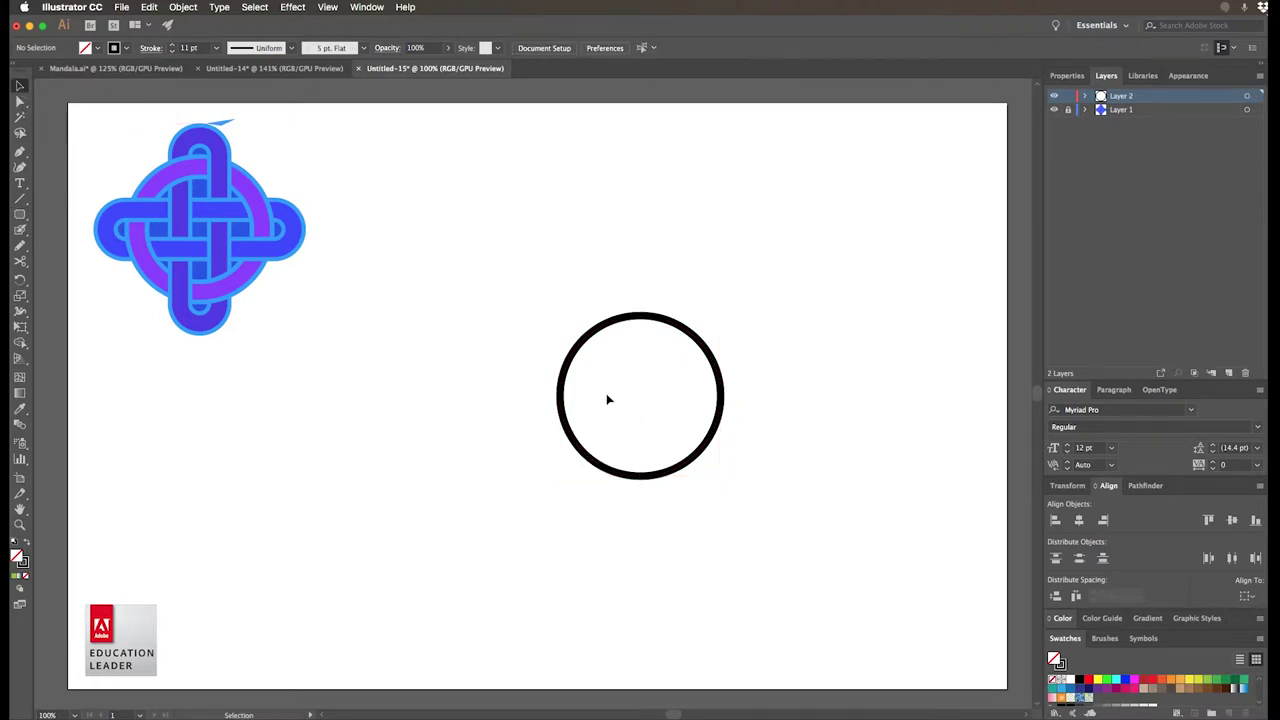
pyautogui.click(19, 214)
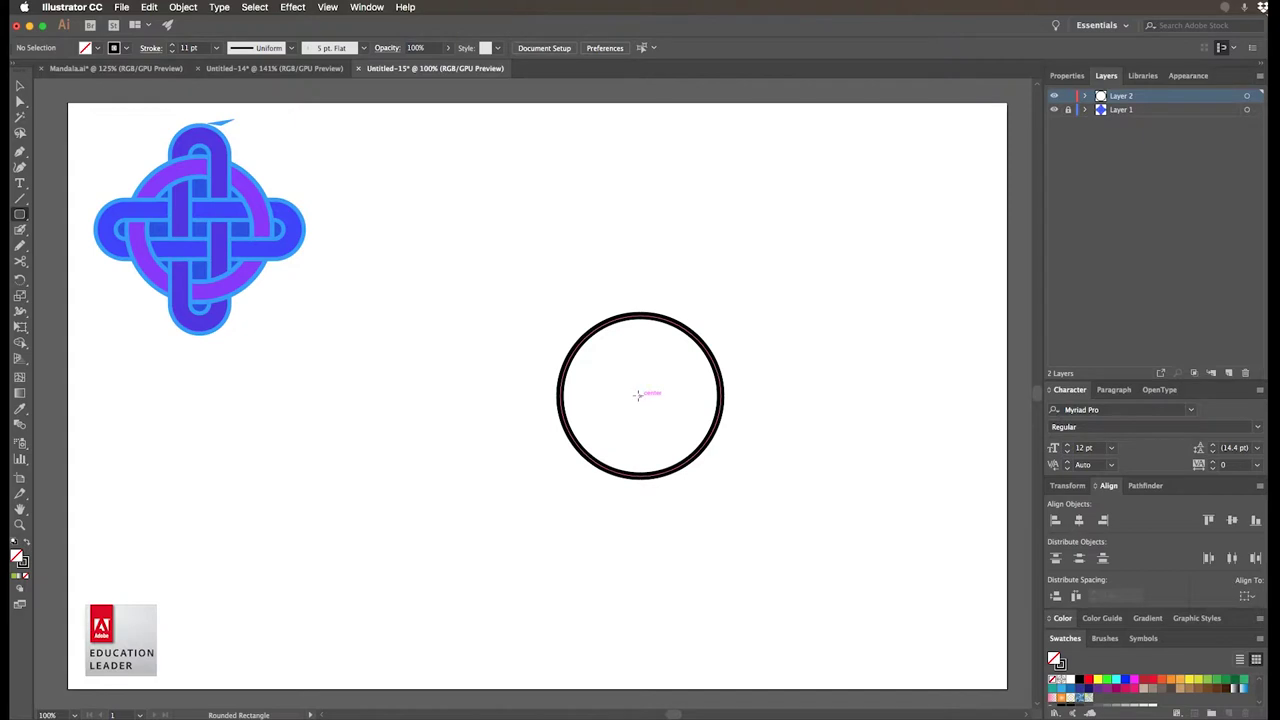
pyautogui.moveTo(638, 395)
pyautogui.mouseDown()
pyautogui.moveTo(598, 362)
pyautogui.moveTo(549, 381)
pyautogui.moveTo(505, 368)
pyautogui.mouseUp()
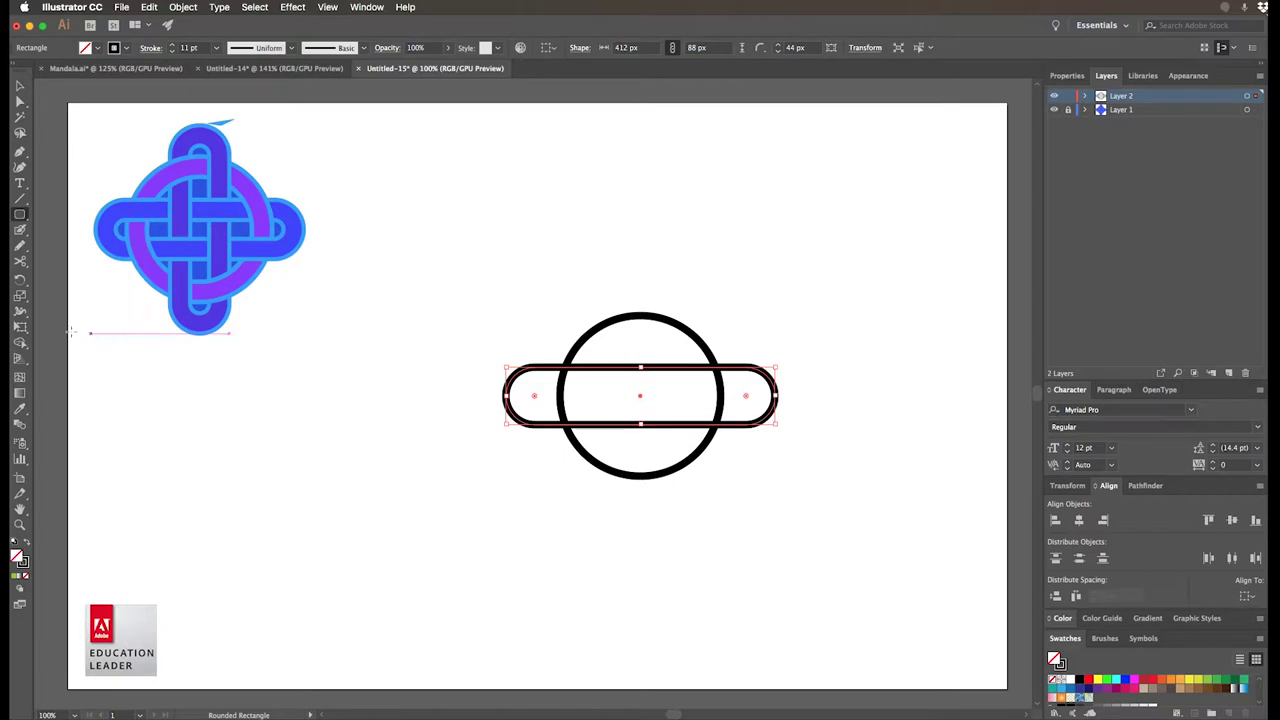
# - Rotate a copy of the bar 90° into a vertical bar, then select all three shapes
pyautogui.click(19, 280)
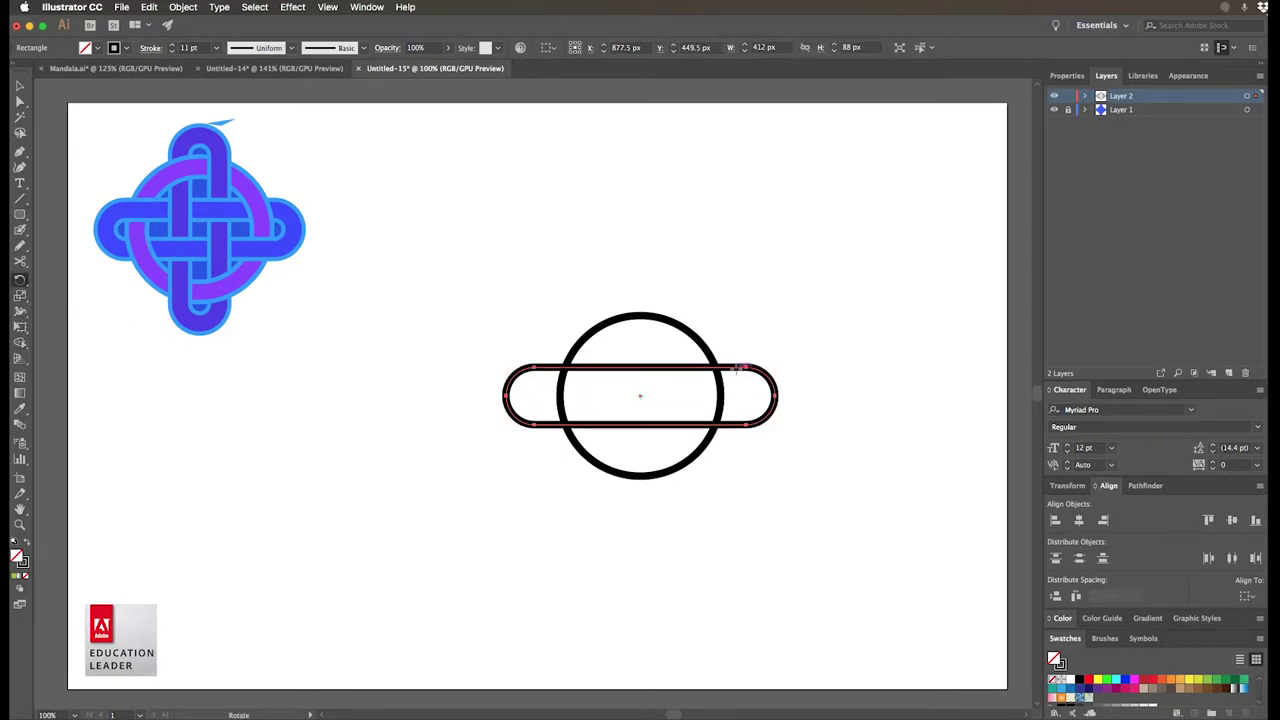
pyautogui.moveTo(740, 368); pyautogui.dragTo(698, 473)
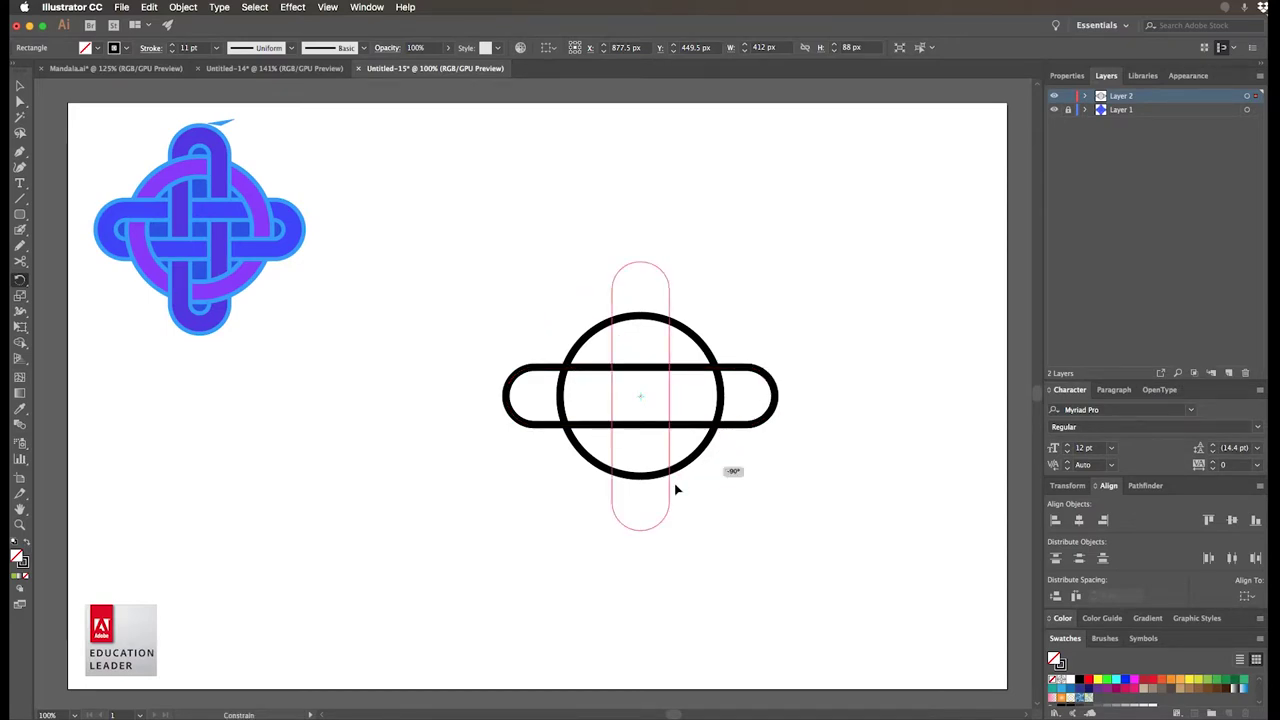
pyautogui.moveTo(675, 489); pyautogui.dragTo(674, 486)
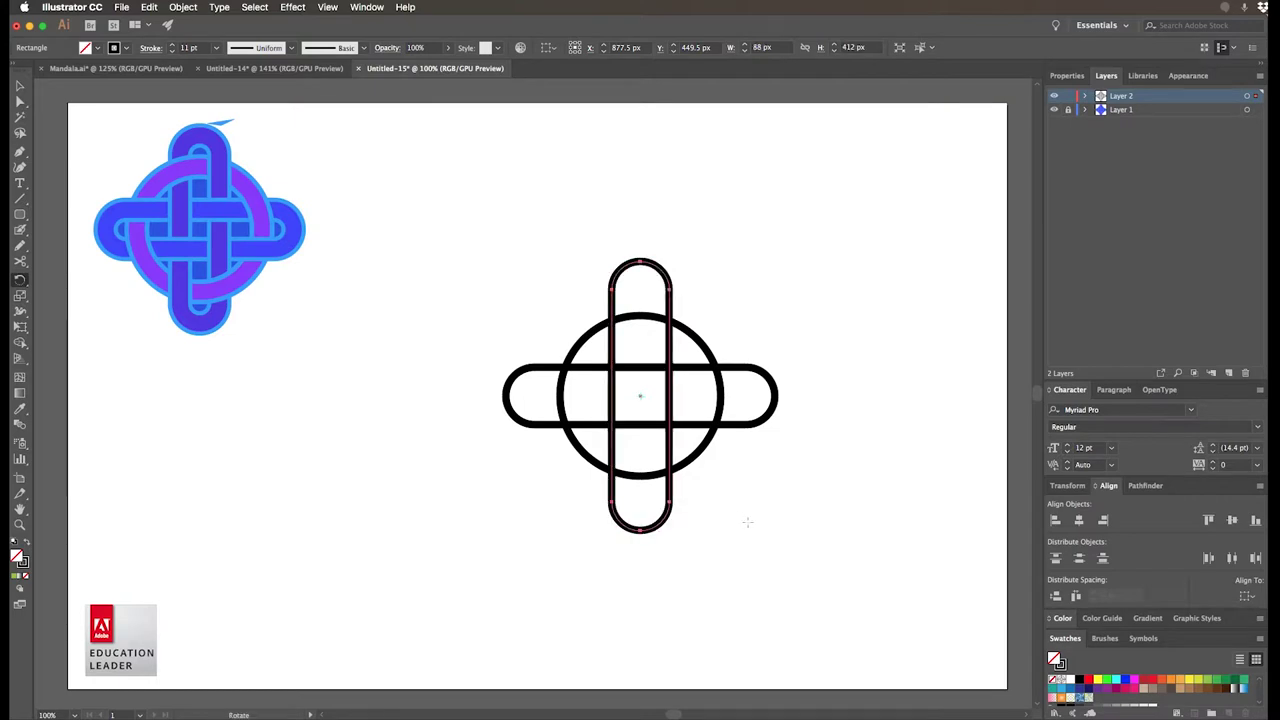
pyautogui.click(19, 85)
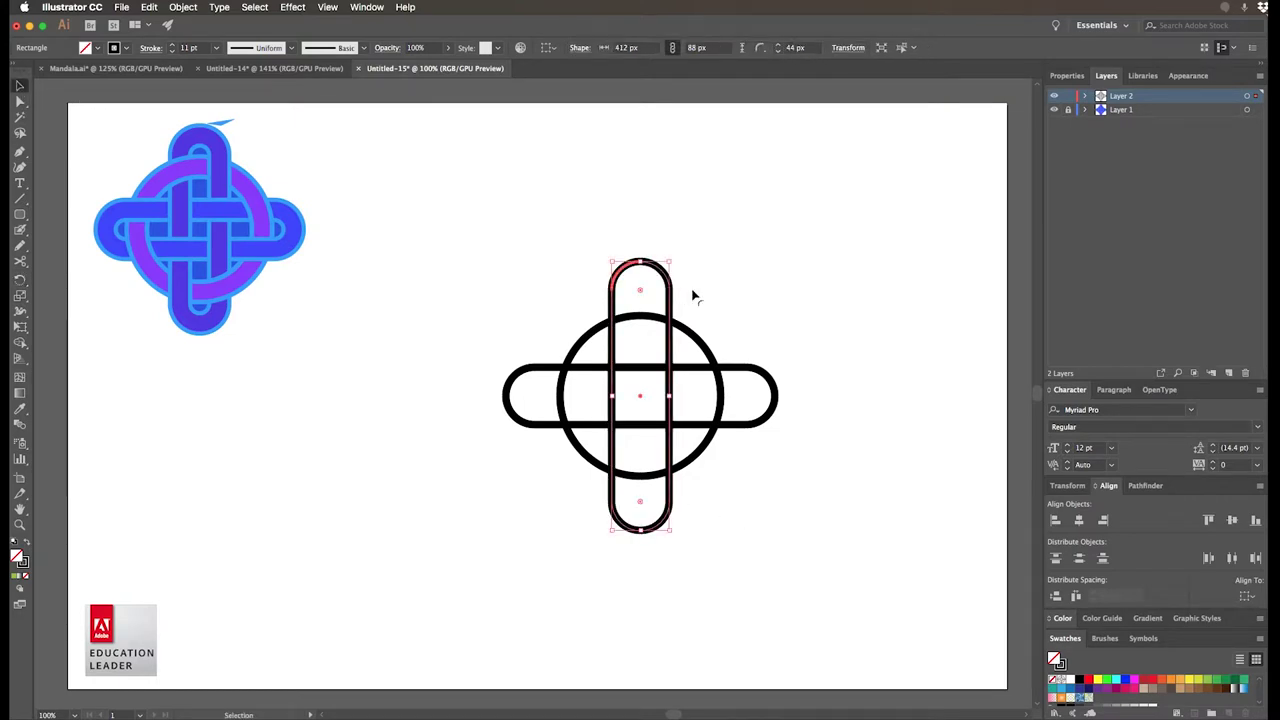
pyautogui.moveTo(454, 228); pyautogui.dragTo(845, 594)
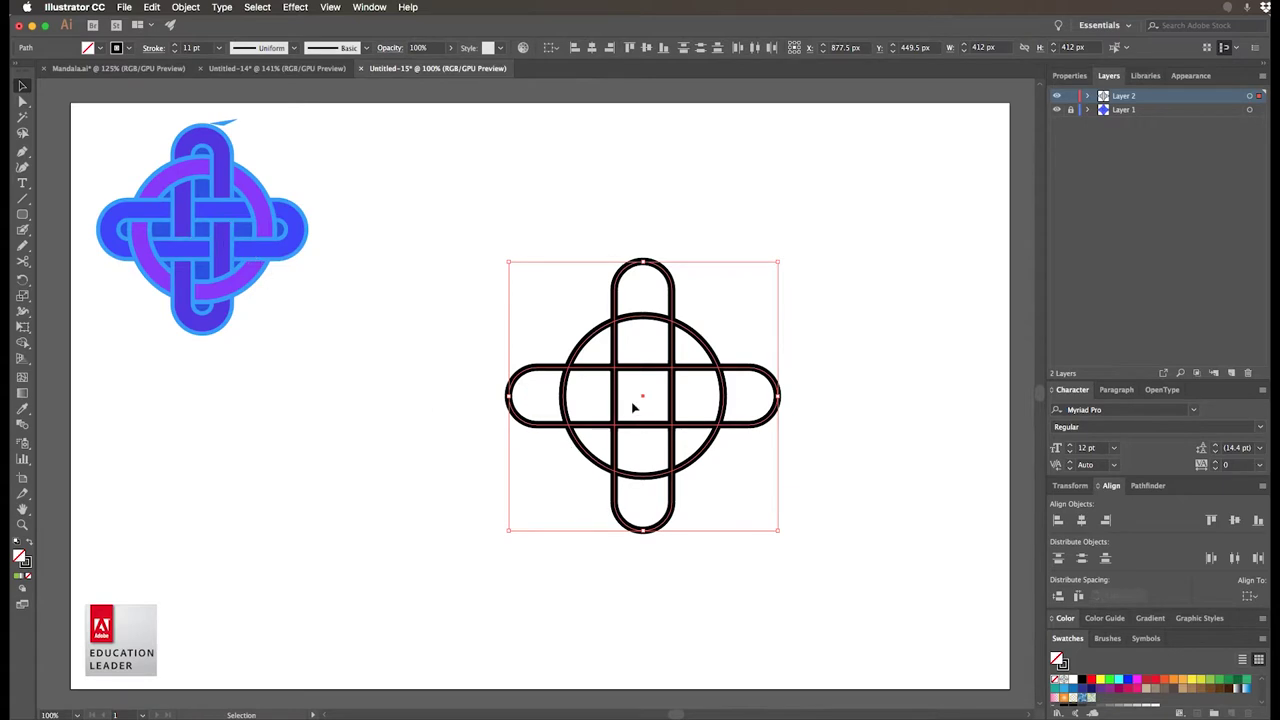
# - Check the shapes in Outline view, then set the circle and both bars to a 41 pt stroke
pyautogui.hotkey('ctrl', 'y')
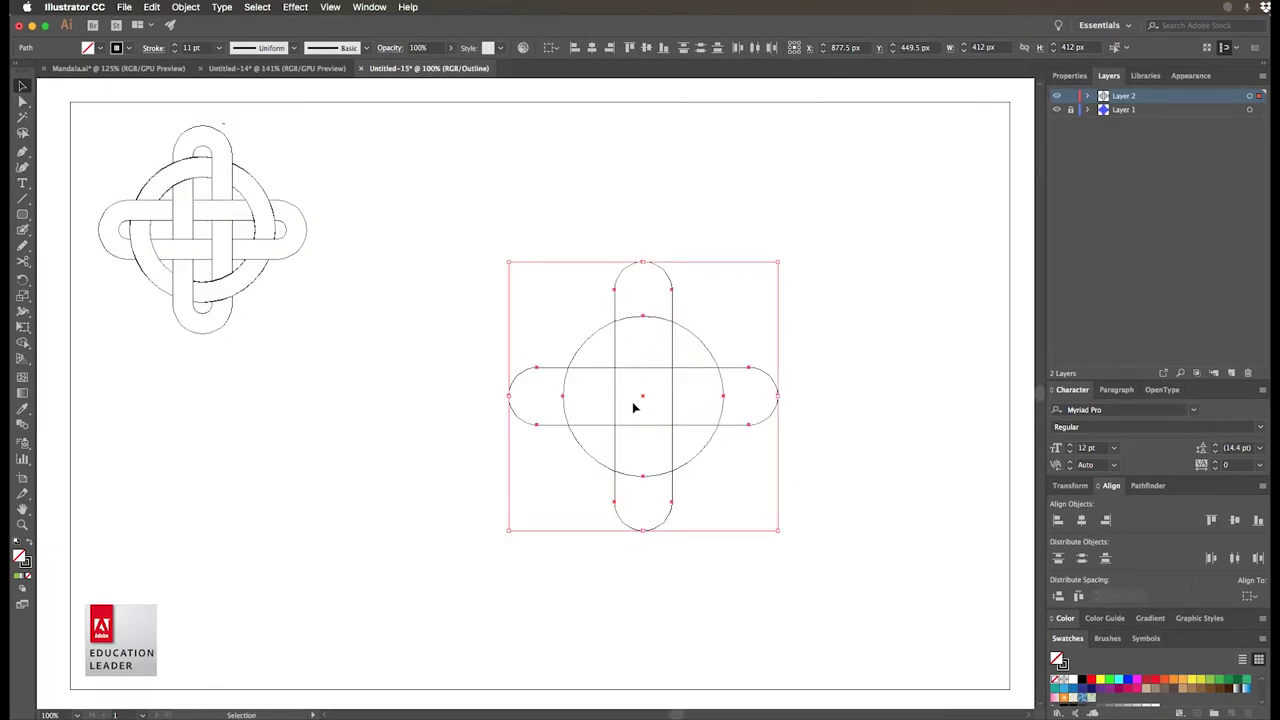
pyautogui.hotkey('ctrl', 'y')
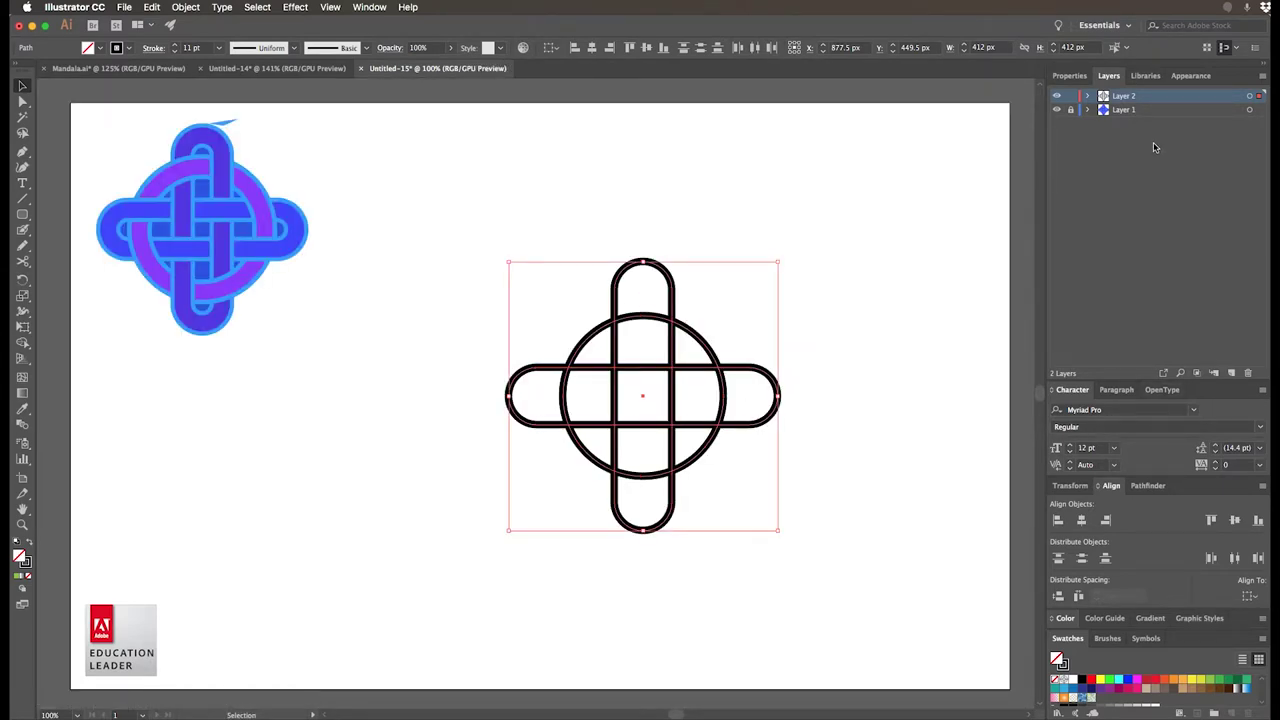
pyautogui.click(1069, 77)
pyautogui.click(1109, 238)
pyautogui.click(1109, 238)
pyautogui.click(1109, 238)
pyautogui.click(1109, 238)
pyautogui.click(1109, 238)
pyautogui.click(1109, 238)
pyautogui.click(1109, 238)
pyautogui.click(1109, 238)
pyautogui.click(1109, 238)
pyautogui.click(1109, 238)
pyautogui.click(1109, 238)
pyautogui.click(1109, 238)
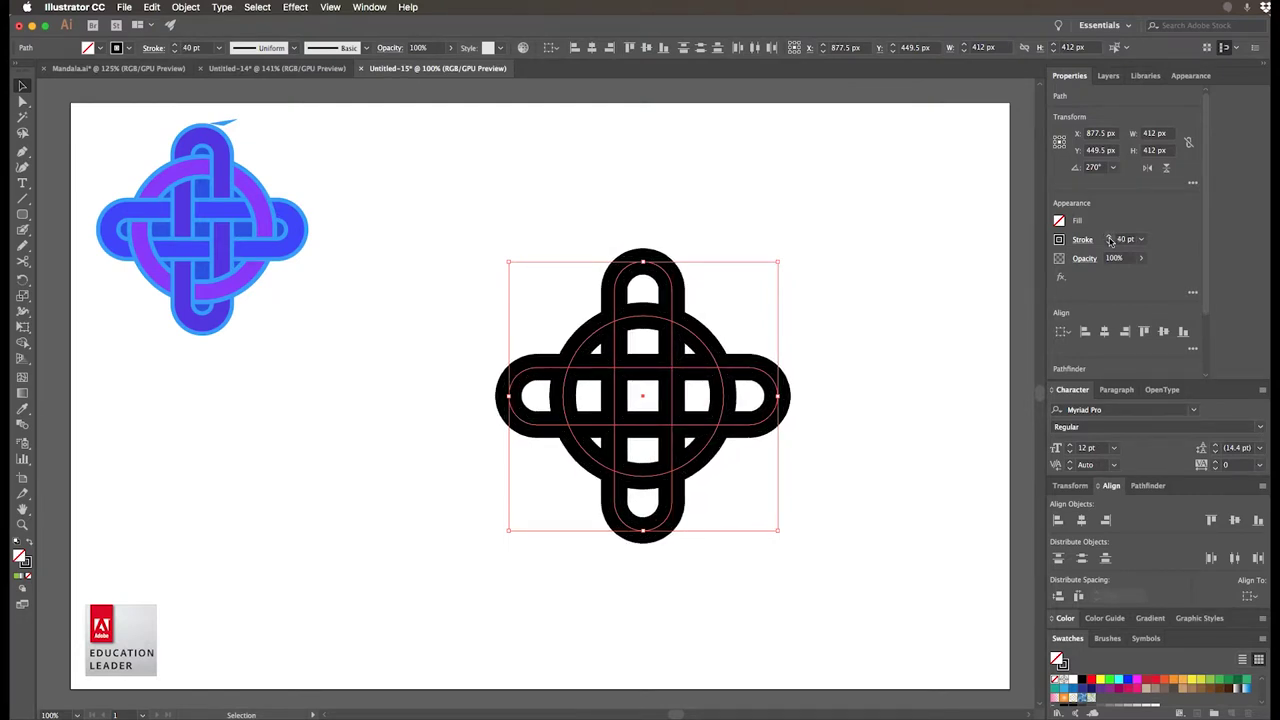
pyautogui.click(1109, 238)
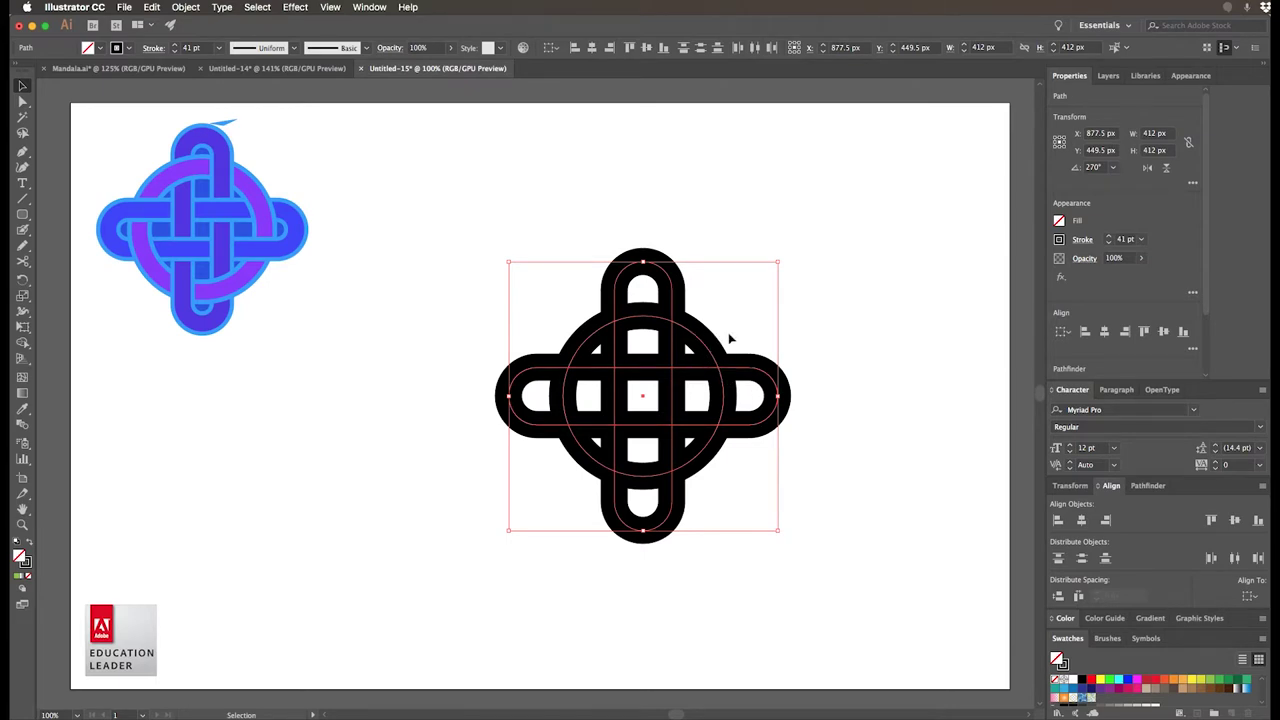
# - Expand the three shapes' fill and stroke into solid black filled outlines
pyautogui.click(188, 8)
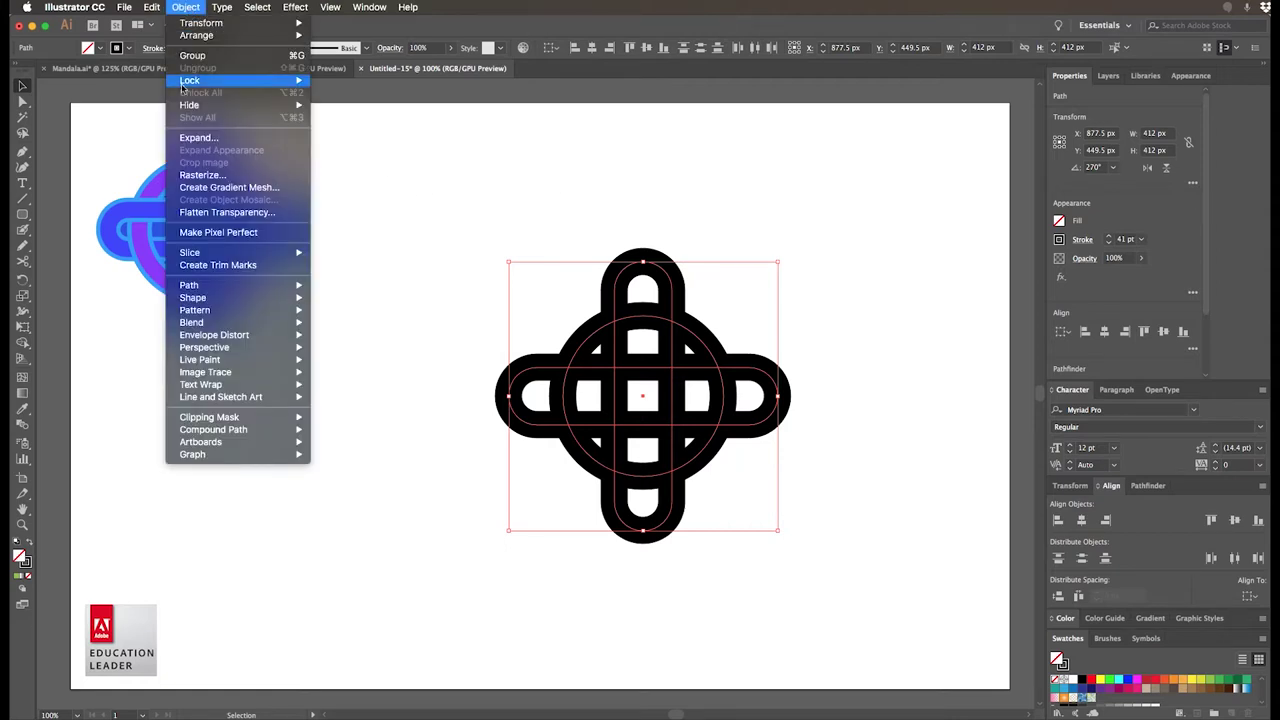
pyautogui.click(195, 138)
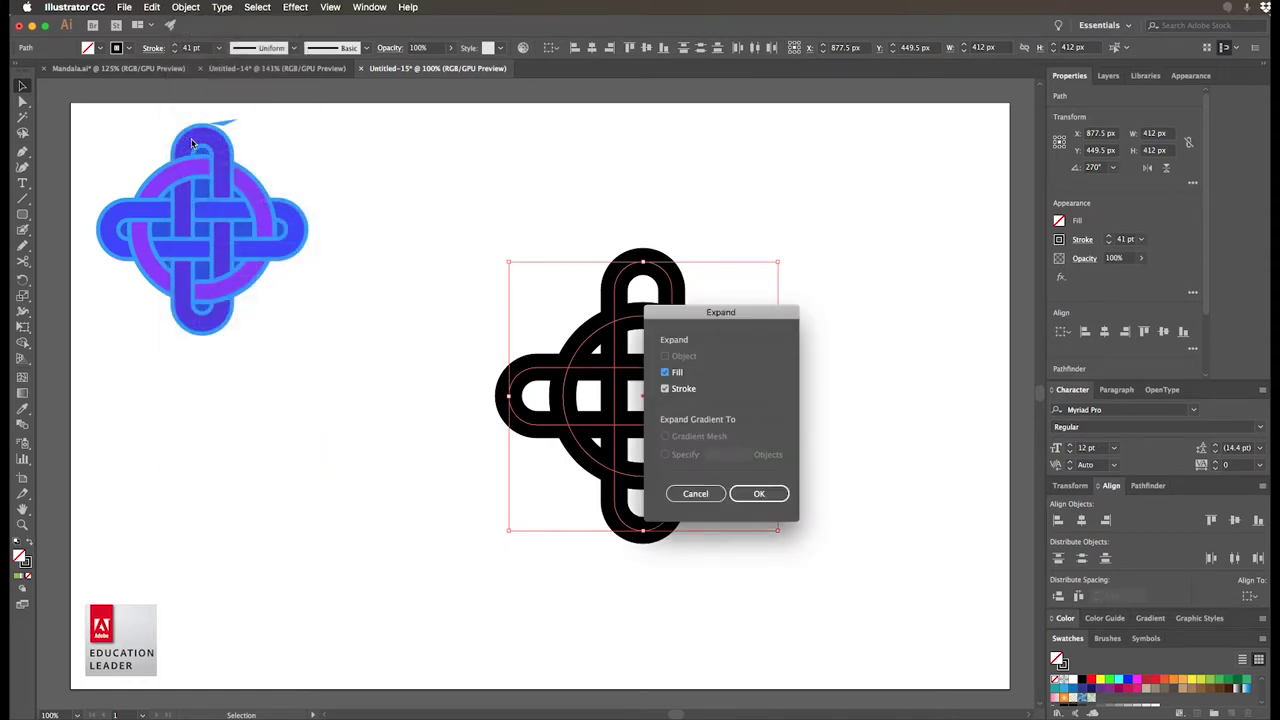
pyautogui.click(759, 493)
# - Select the whole expanded 453 × 453 px black knot group
pyautogui.click(825, 487)
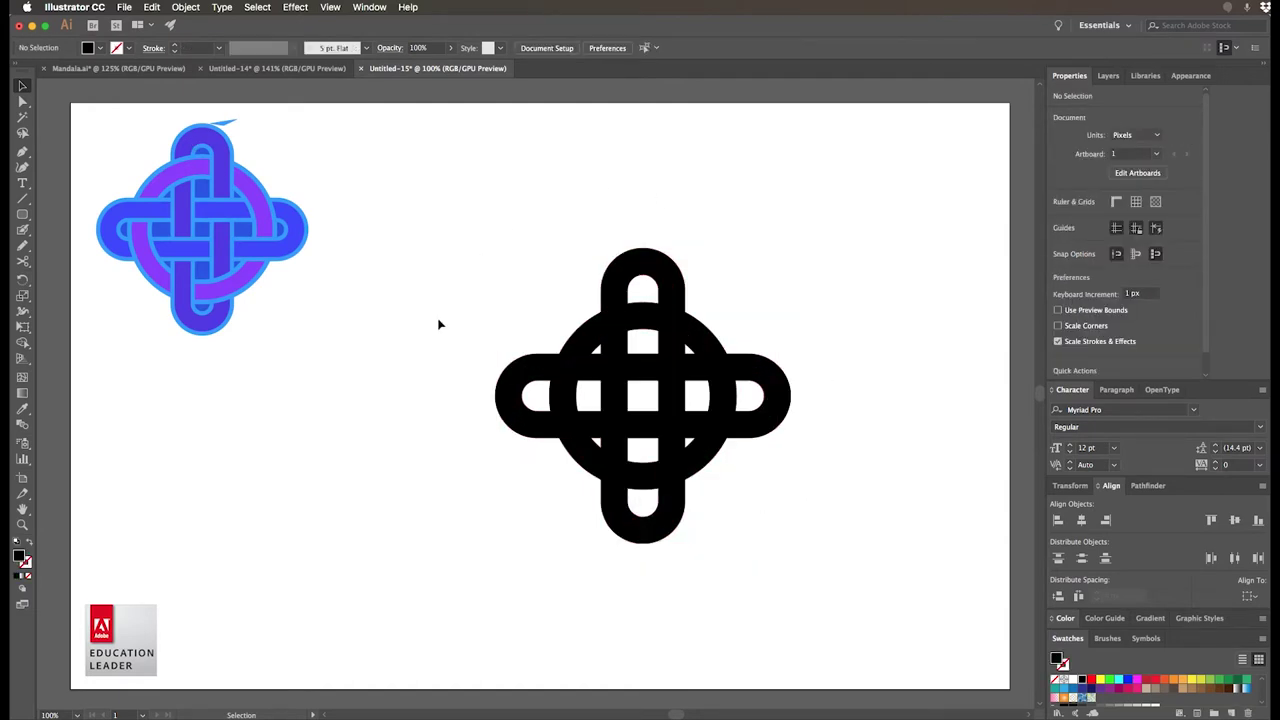
pyautogui.moveTo(476, 212); pyautogui.dragTo(812, 606)
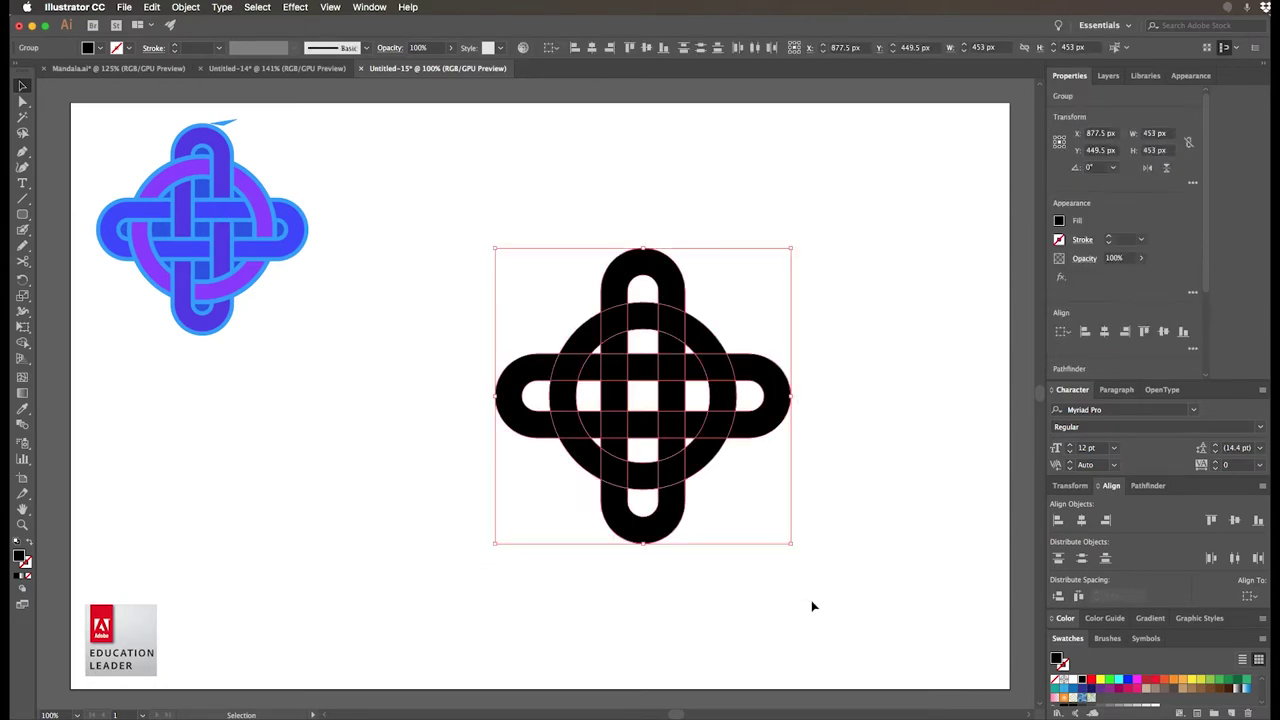
pyautogui.click(856, 543)
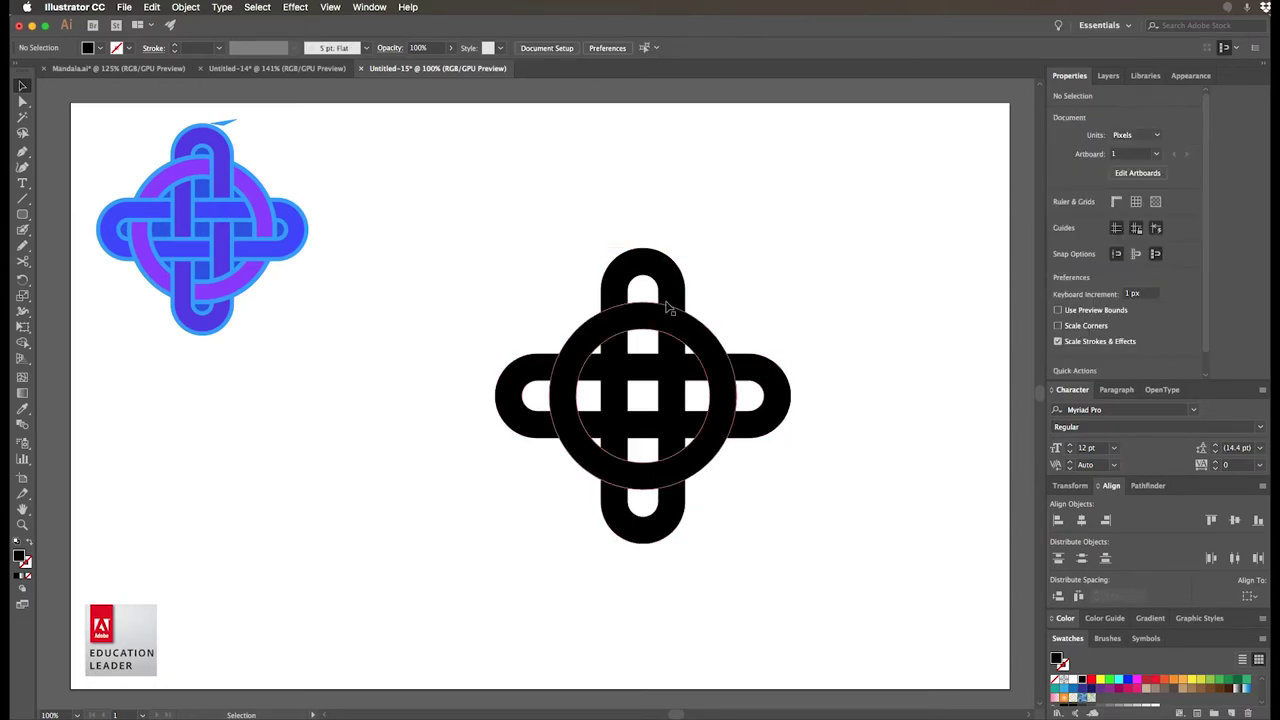
pyautogui.moveTo(467, 219); pyautogui.dragTo(882, 590)
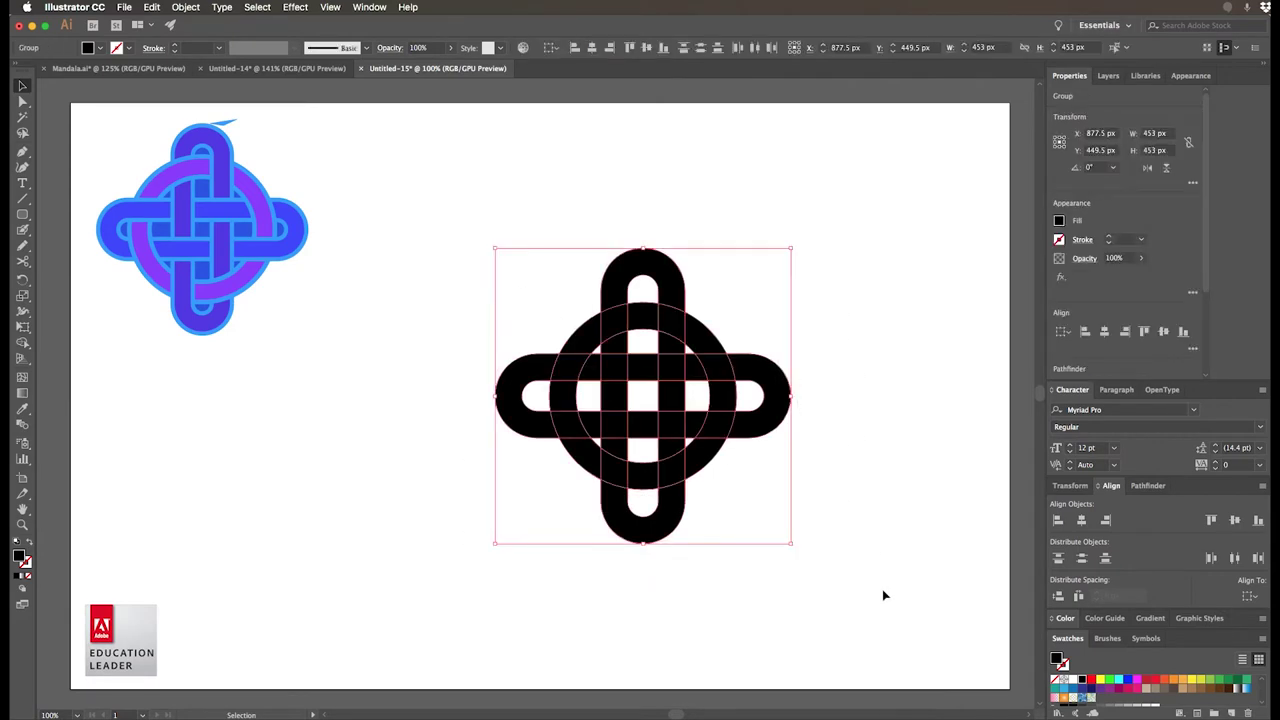
# - Give the knot a green fill and a 12 pt black stroke, then deselect it
pyautogui.click(1211, 680)
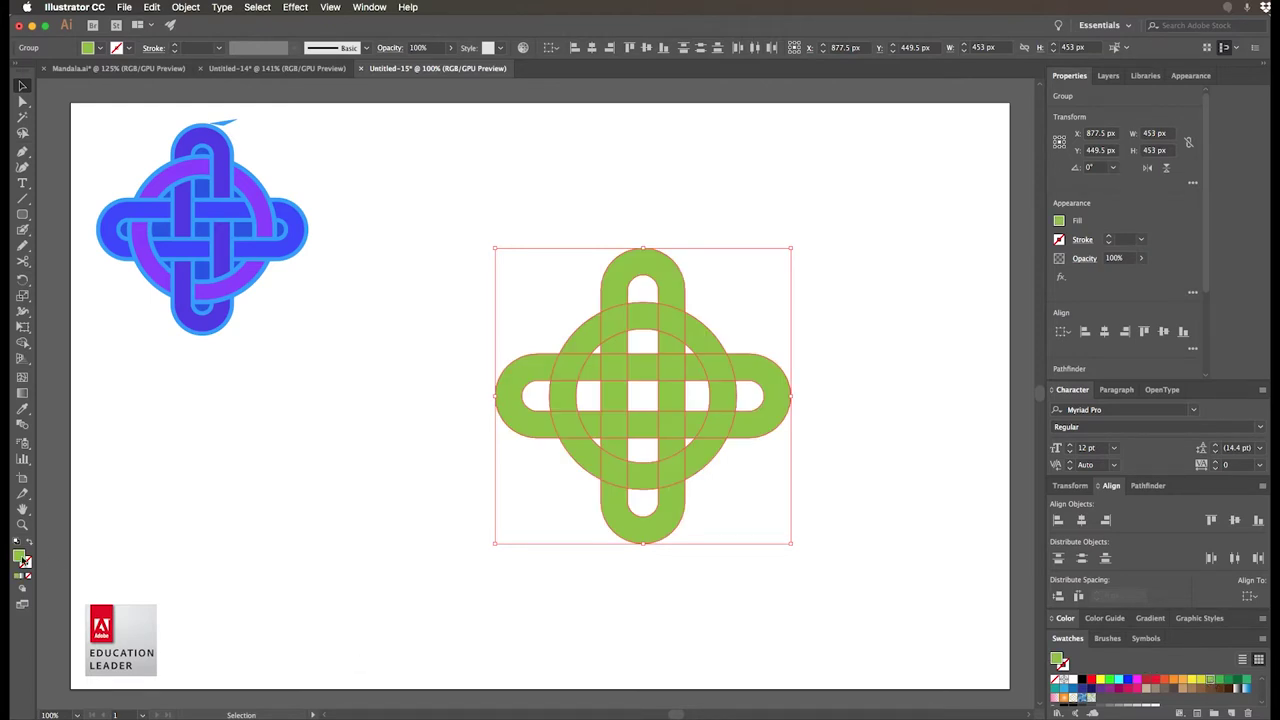
pyautogui.click(25, 563)
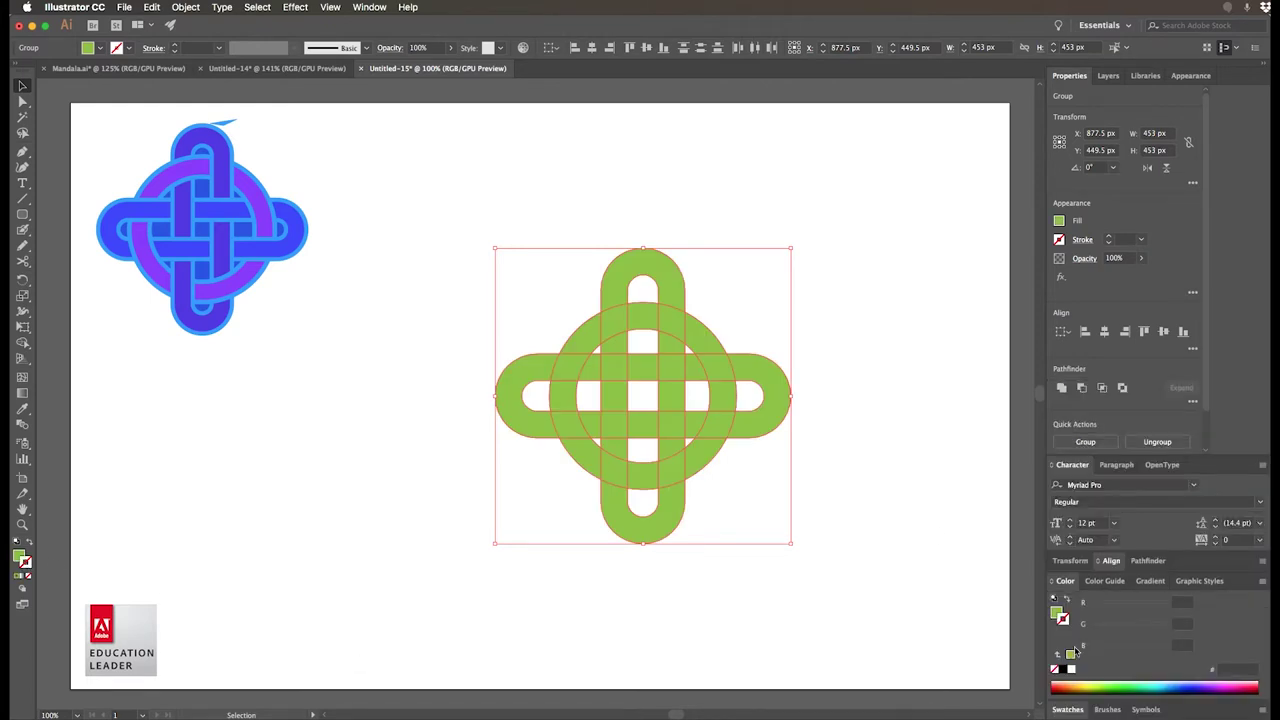
pyautogui.click(1108, 240)
pyautogui.click(1108, 240)
pyautogui.click(1108, 240)
pyautogui.click(1108, 240)
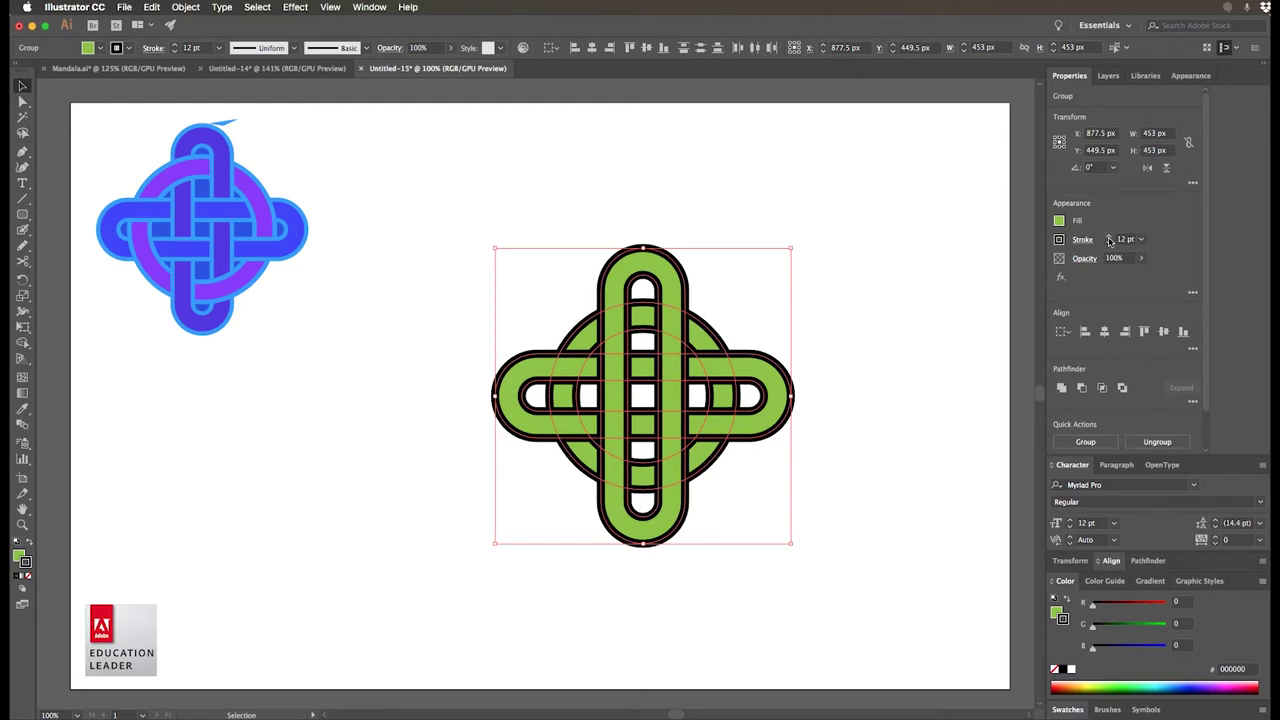
pyautogui.click(941, 407)
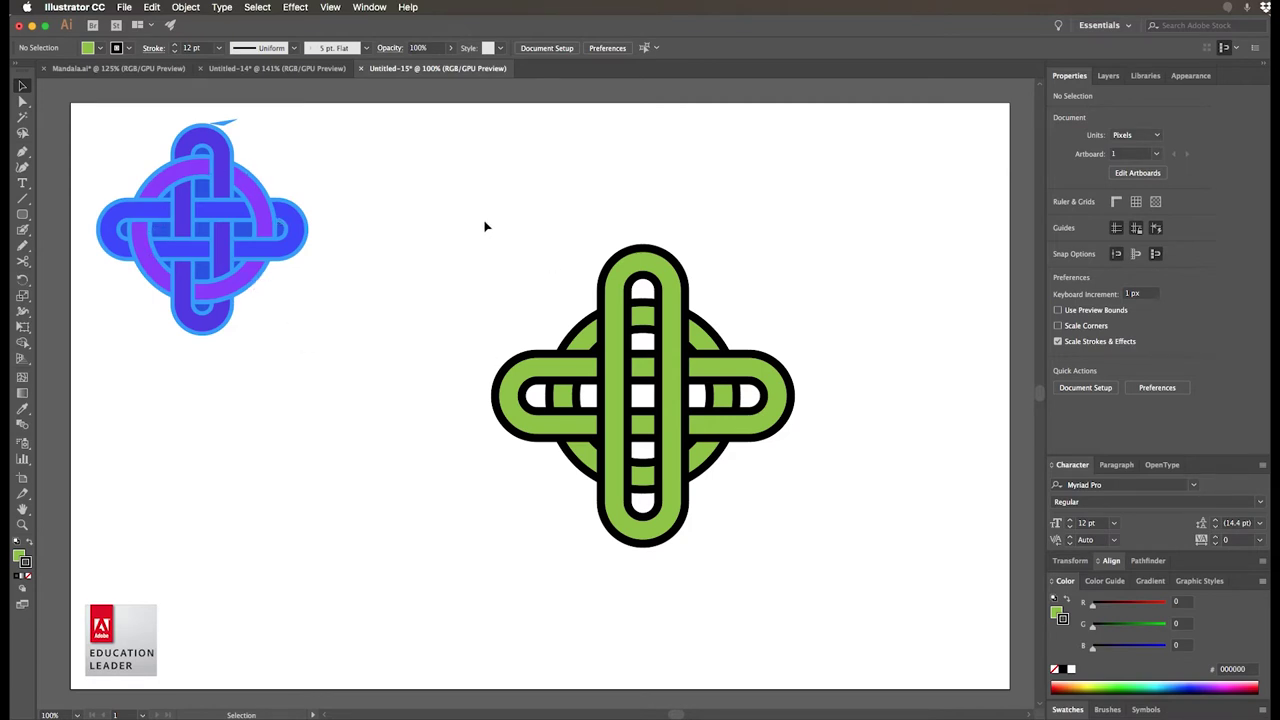
# - Select the knot and merge the right, bottom, top and centre loop segments with Shape Builder
pyautogui.moveTo(475, 231); pyautogui.dragTo(851, 577)
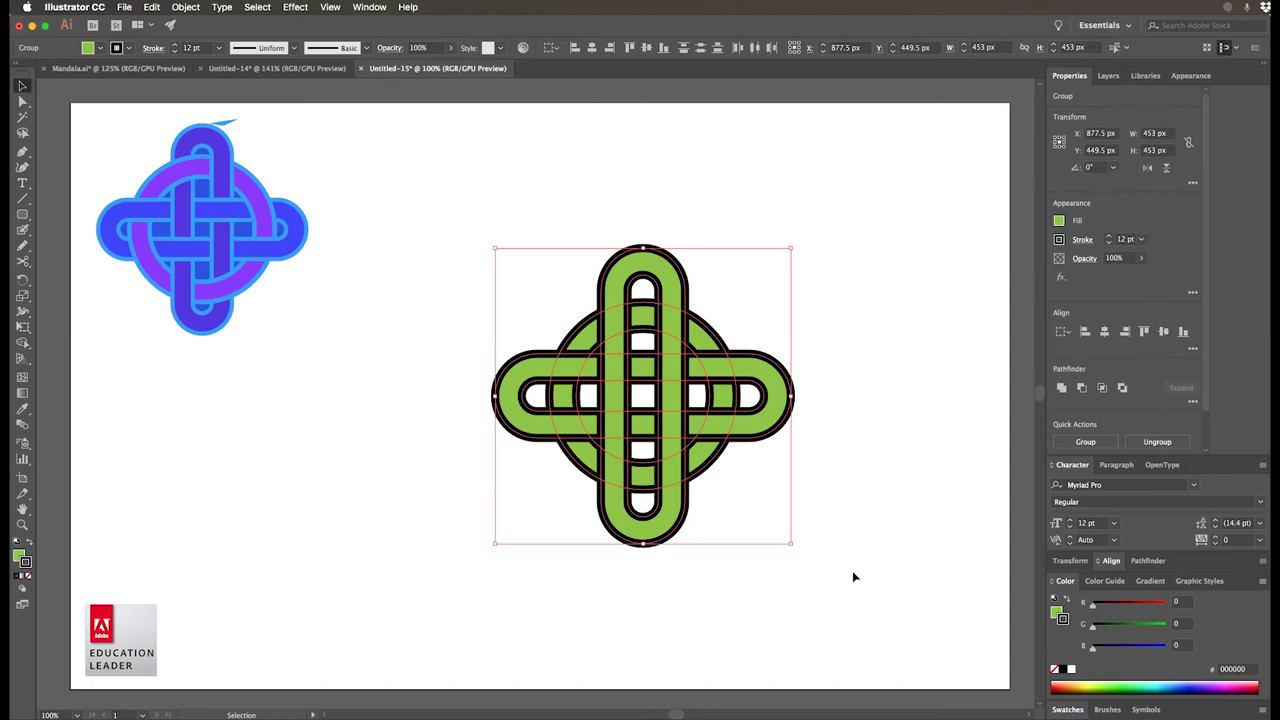
pyautogui.click(22, 344)
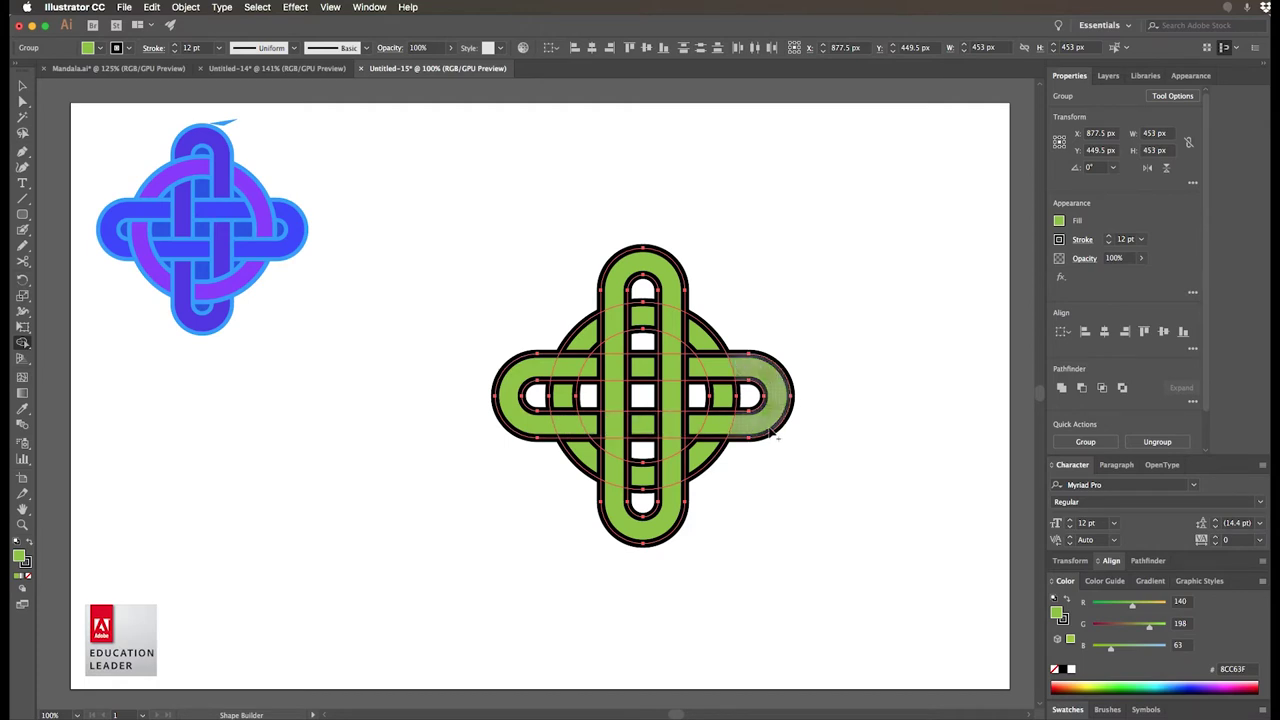
pyautogui.moveTo(698, 428); pyautogui.dragTo(752, 424)
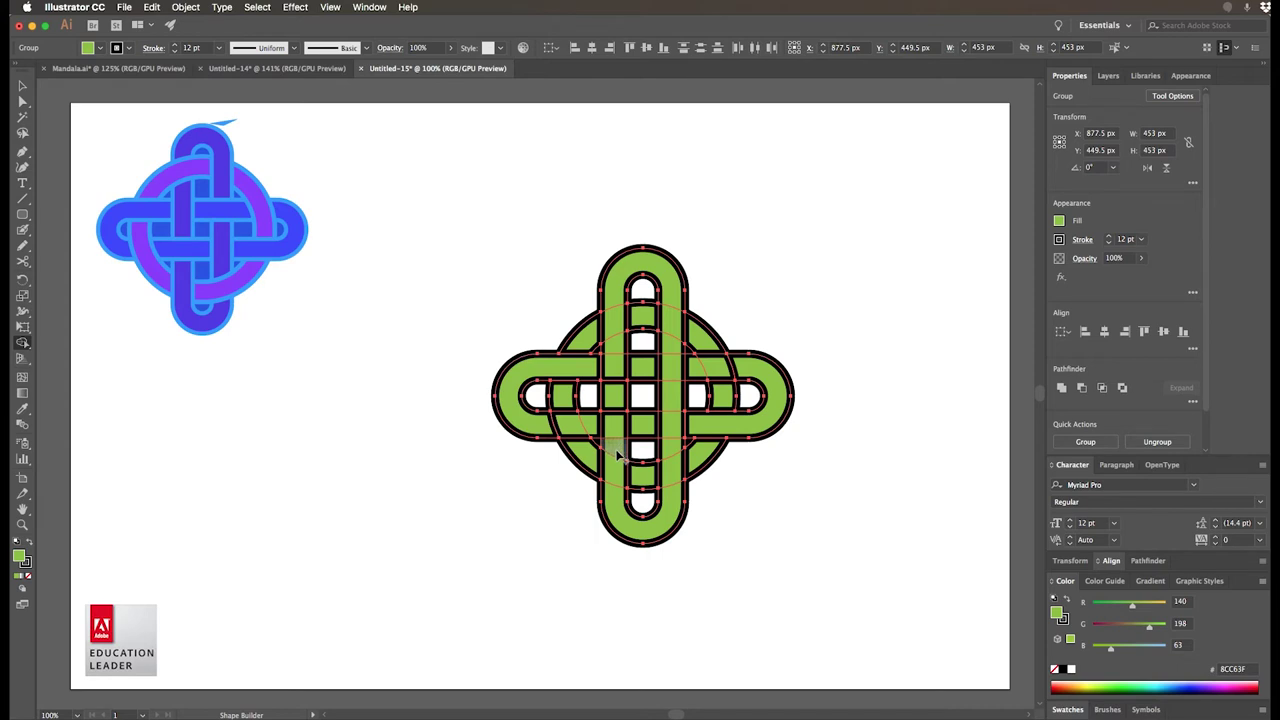
pyautogui.moveTo(618, 455); pyautogui.dragTo(614, 509)
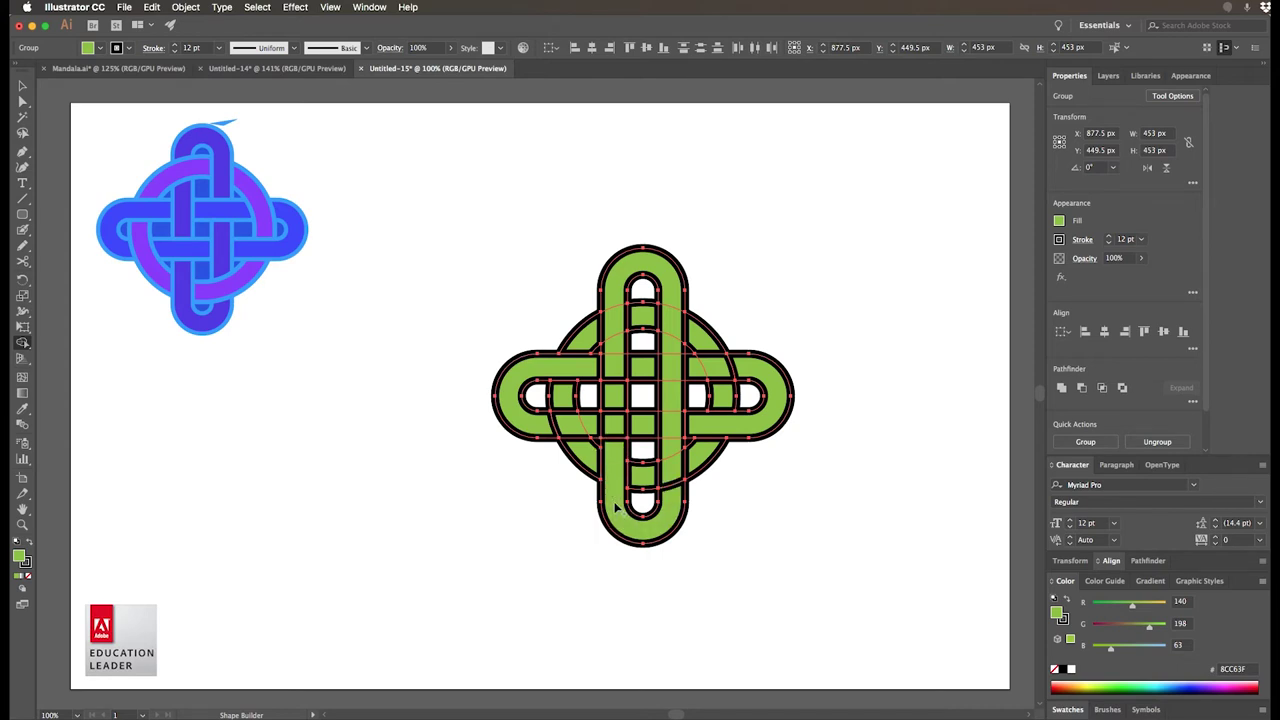
pyautogui.moveTo(668, 342); pyautogui.dragTo(664, 306)
pyautogui.moveTo(663, 373); pyautogui.dragTo(694, 371)
# - Cancel the centre merge, then merge the lower-centre segments and the circle's right and upper-left arcs
pyautogui.press('Return')
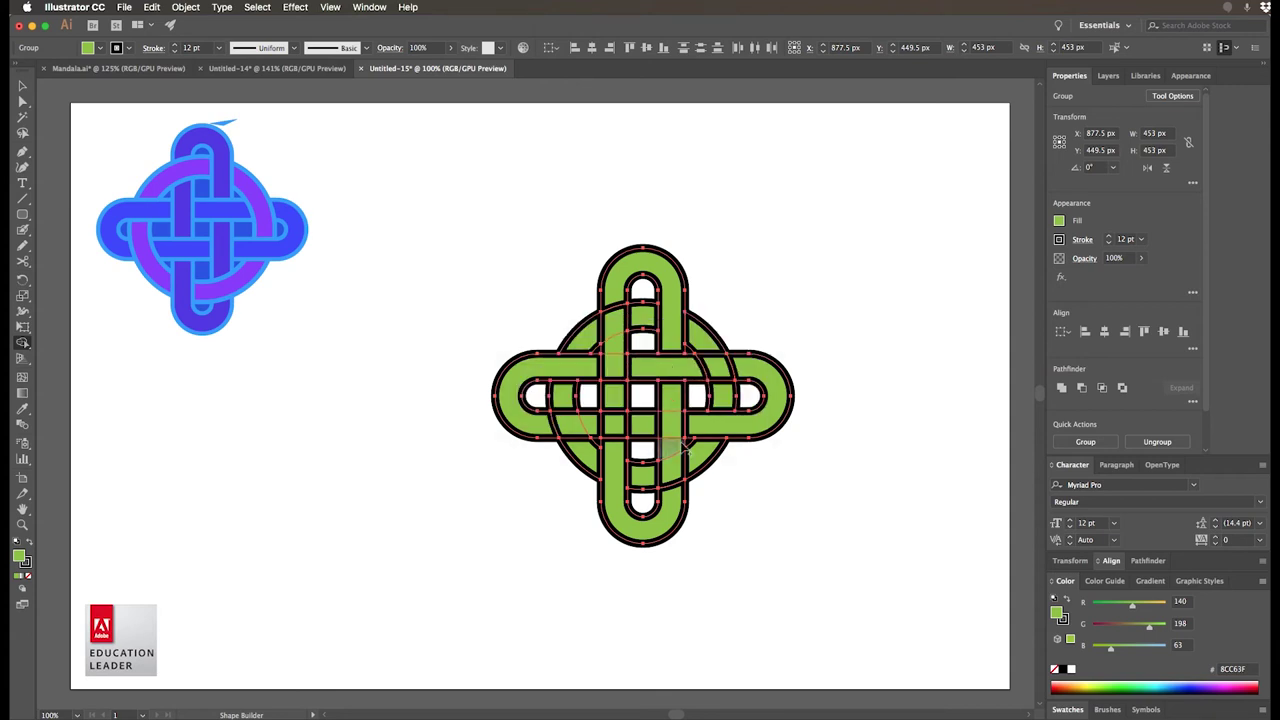
pyautogui.moveTo(644, 430)
pyautogui.mouseDown()
pyautogui.moveTo(592, 430)
pyautogui.moveTo(625, 406)
pyautogui.moveTo(612, 392)
pyautogui.moveTo(697, 432)
pyautogui.moveTo(667, 402)
pyautogui.moveTo(672, 448)
pyautogui.moveTo(687, 442)
pyautogui.moveTo(671, 473)
pyautogui.moveTo(697, 455)
pyautogui.mouseUp()
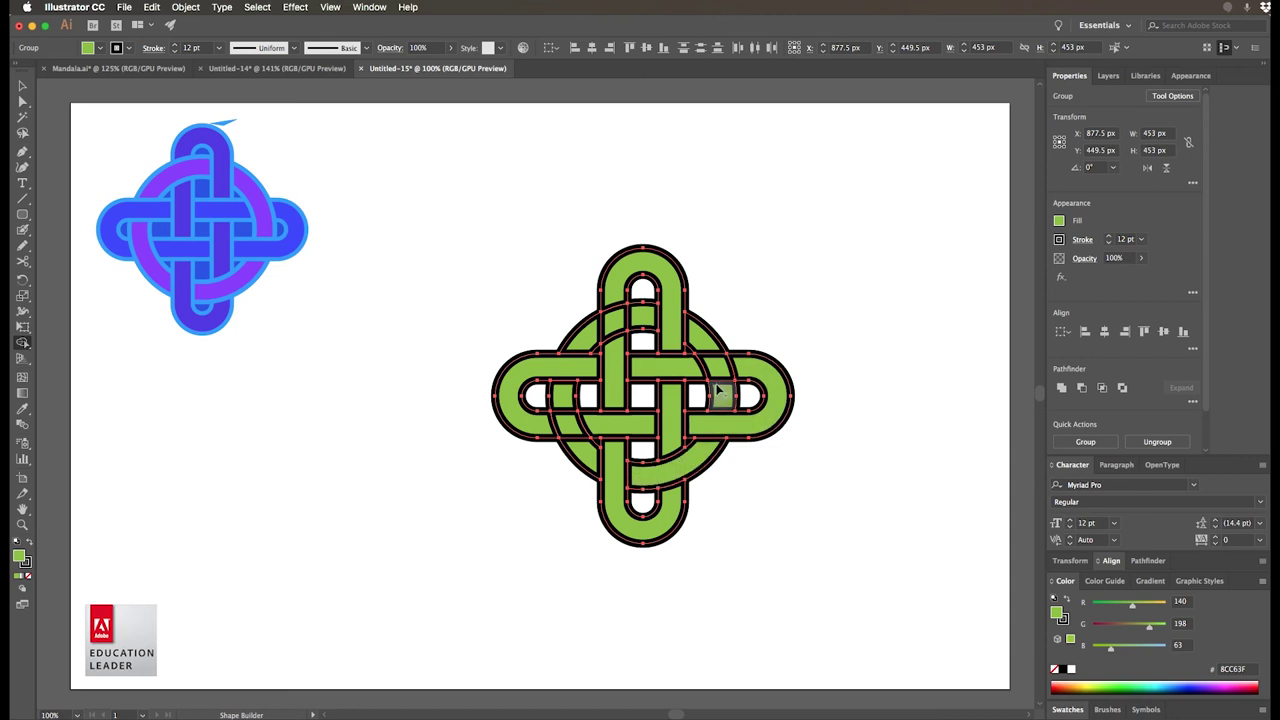
pyautogui.moveTo(723, 395)
pyautogui.mouseDown()
pyautogui.moveTo(727, 368)
pyautogui.moveTo(705, 347)
pyautogui.mouseUp()
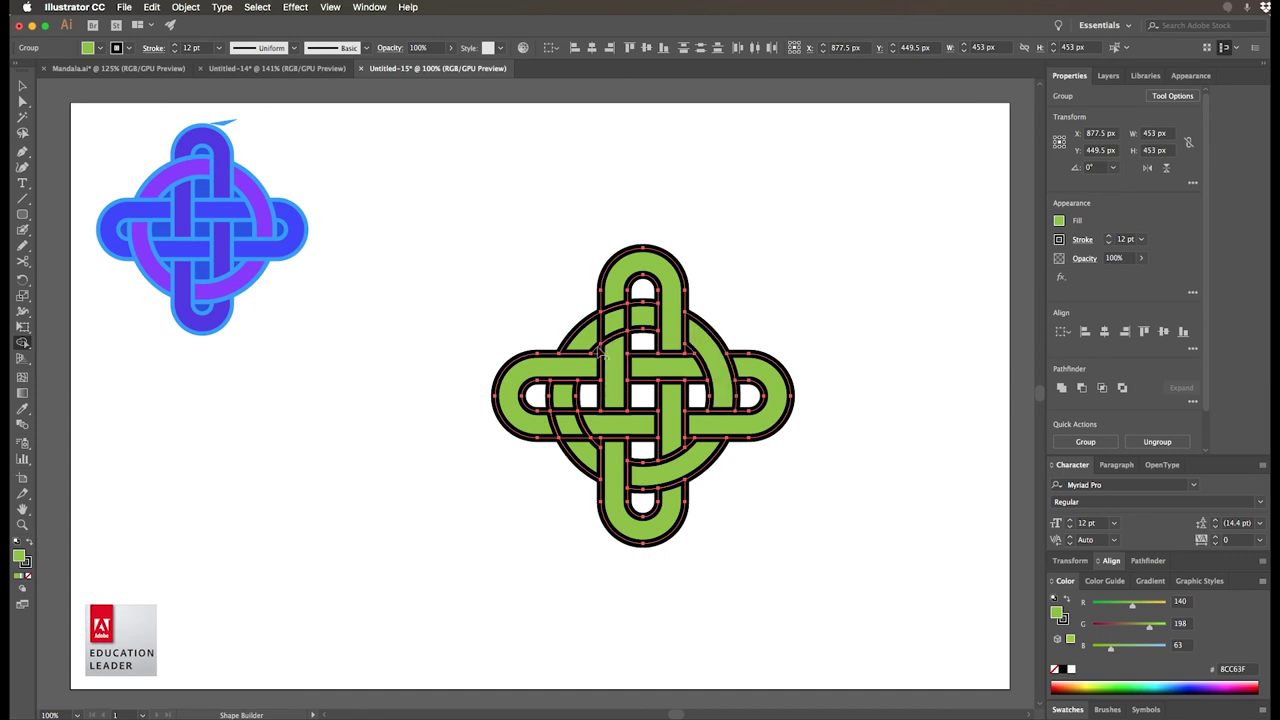
pyautogui.moveTo(643, 318)
pyautogui.mouseDown()
pyautogui.moveTo(590, 330)
pyautogui.moveTo(563, 401)
pyautogui.moveTo(586, 455)
pyautogui.mouseUp()
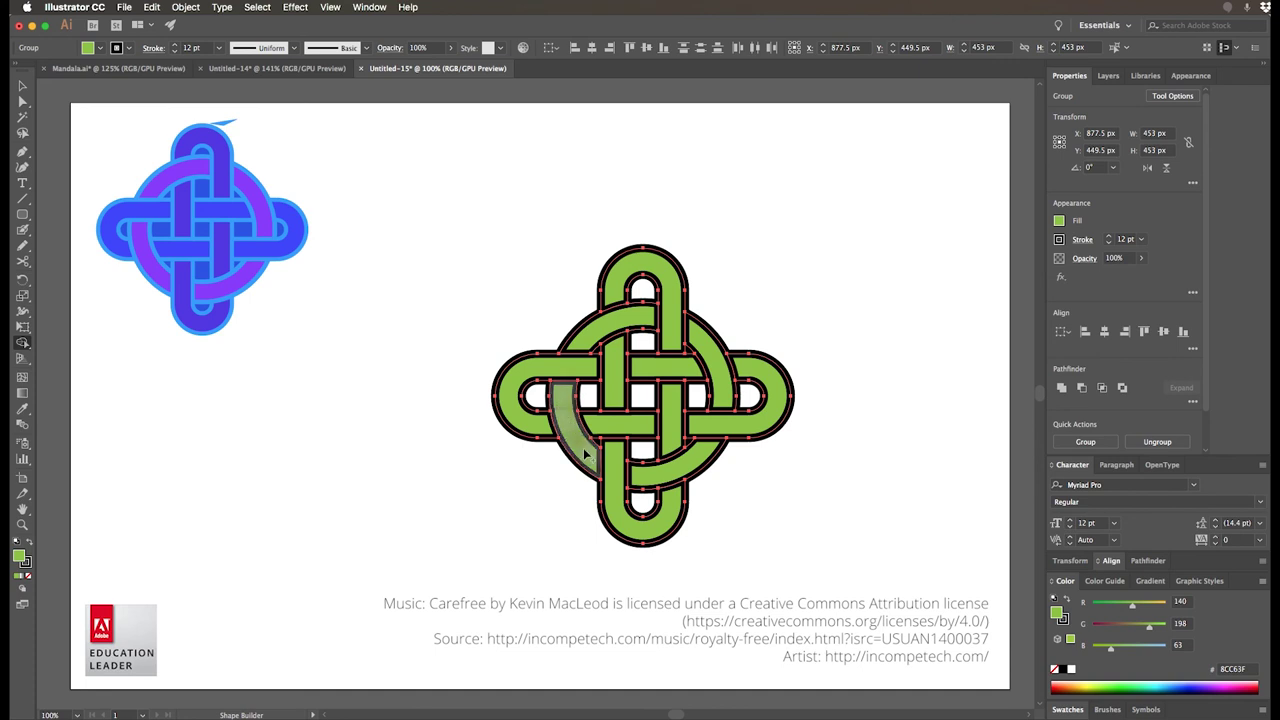
# - Deselect the finished knot using the Selection tool
pyautogui.click(22, 86)
pyautogui.click(437, 293)
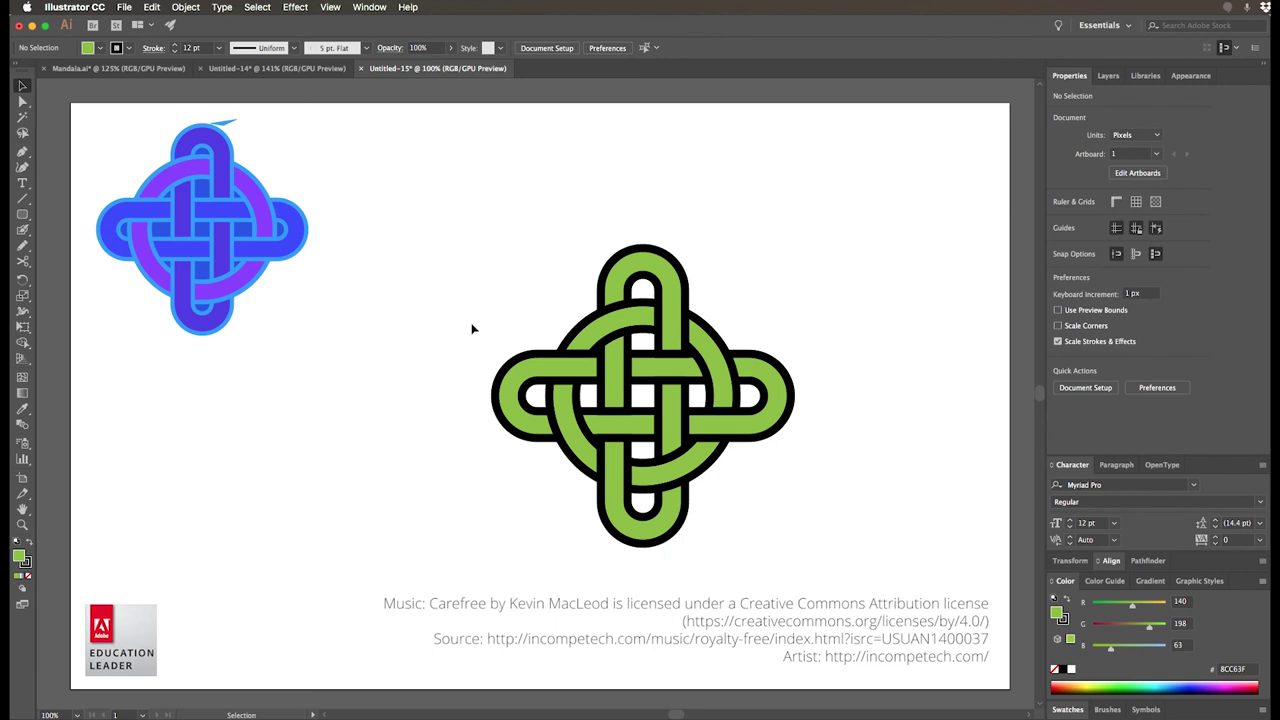